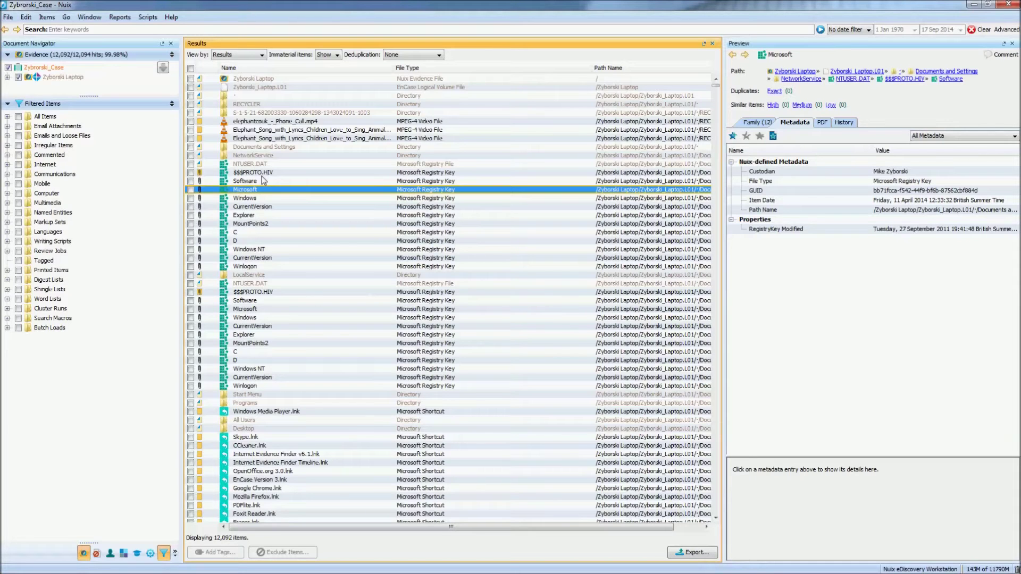
Search for 'secret', mark all 15 results and bring up tagging for them.
left_click(97, 29)
type("secret")
key("Return")
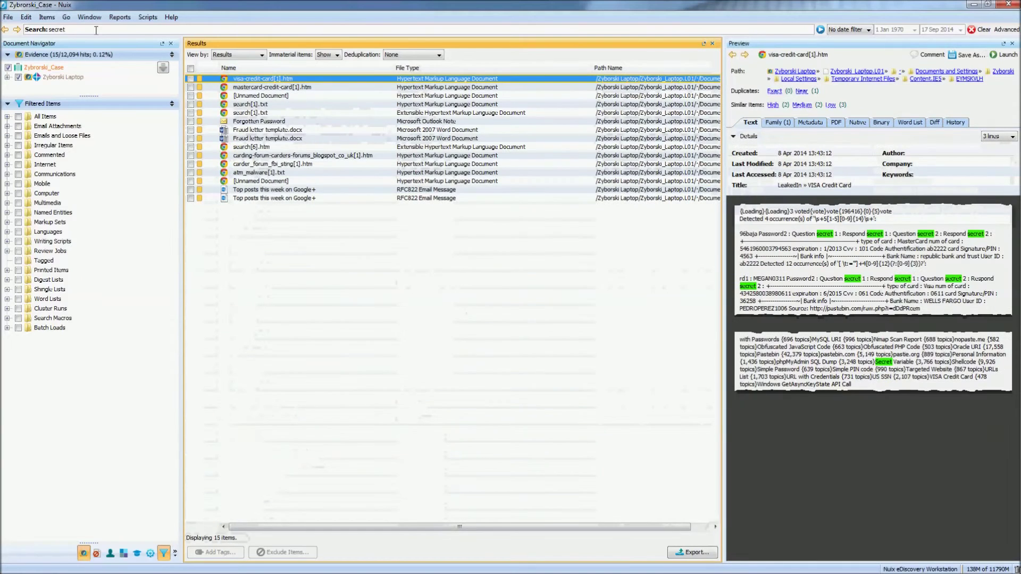
left_click(190, 68)
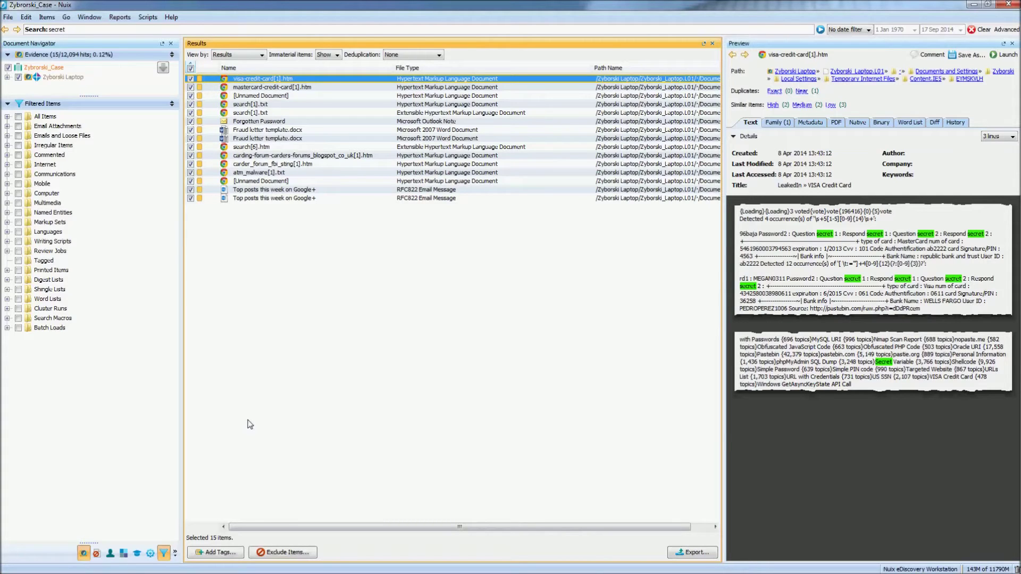
left_click(218, 553)
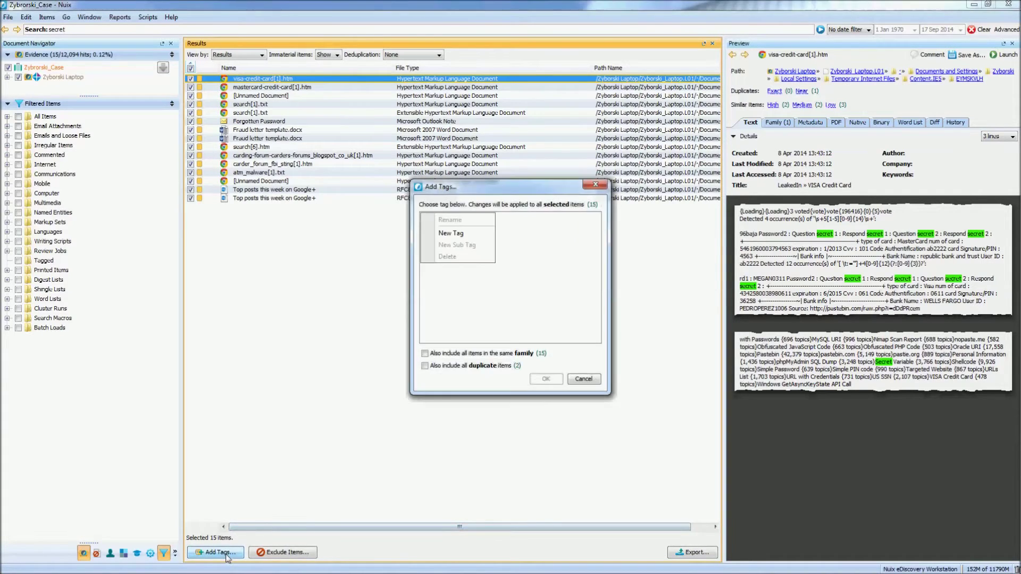
Add a new tag named 'Secret' in the Add Tags dialog.
left_click(467, 233)
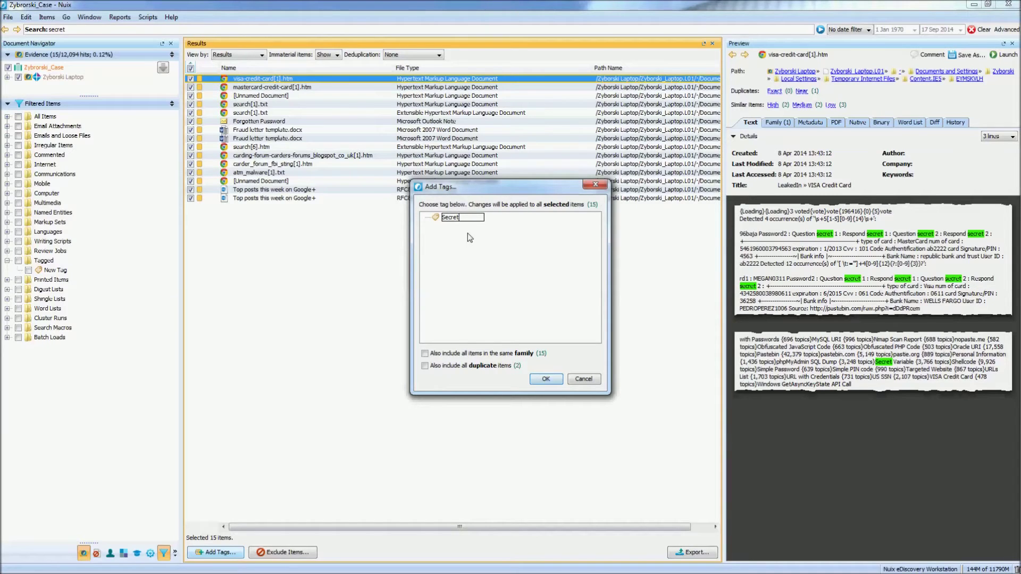
key("Return")
Apply the Secret tag to the 15 hits with family and duplicate items excluded.
left_click(425, 354)
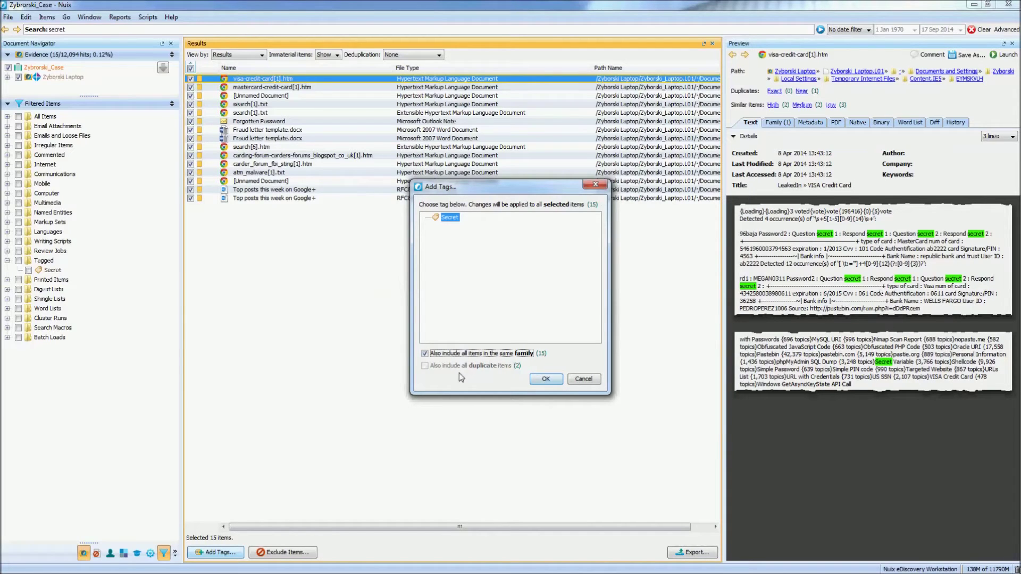
left_click(425, 354)
left_click(424, 366)
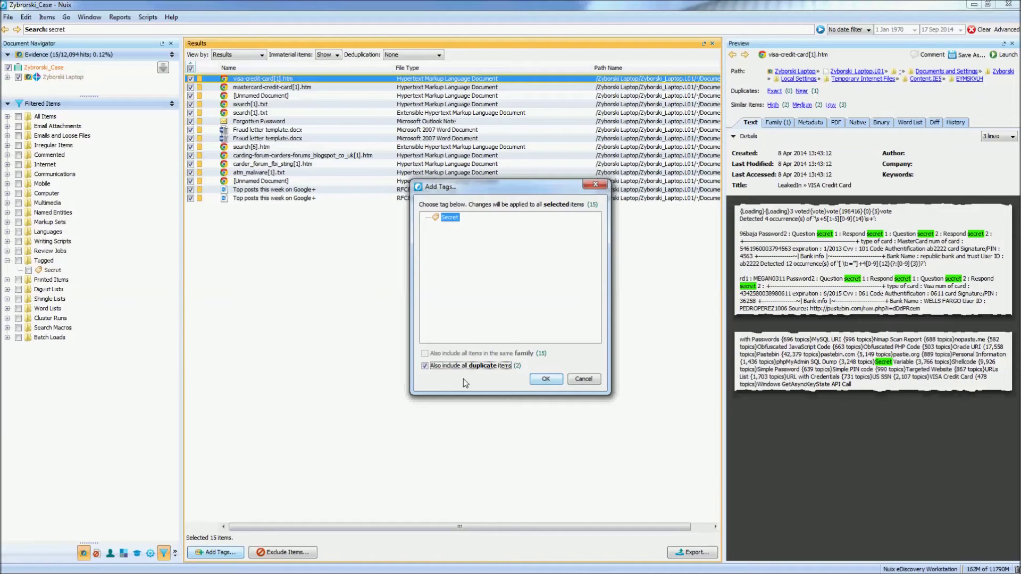
left_click(429, 367)
left_click(450, 217)
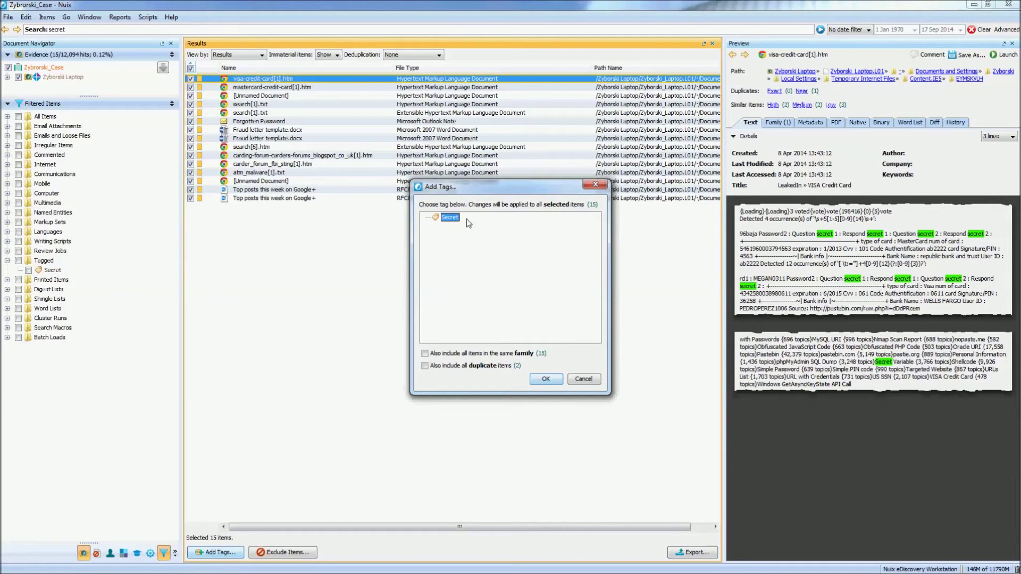
left_click(553, 380)
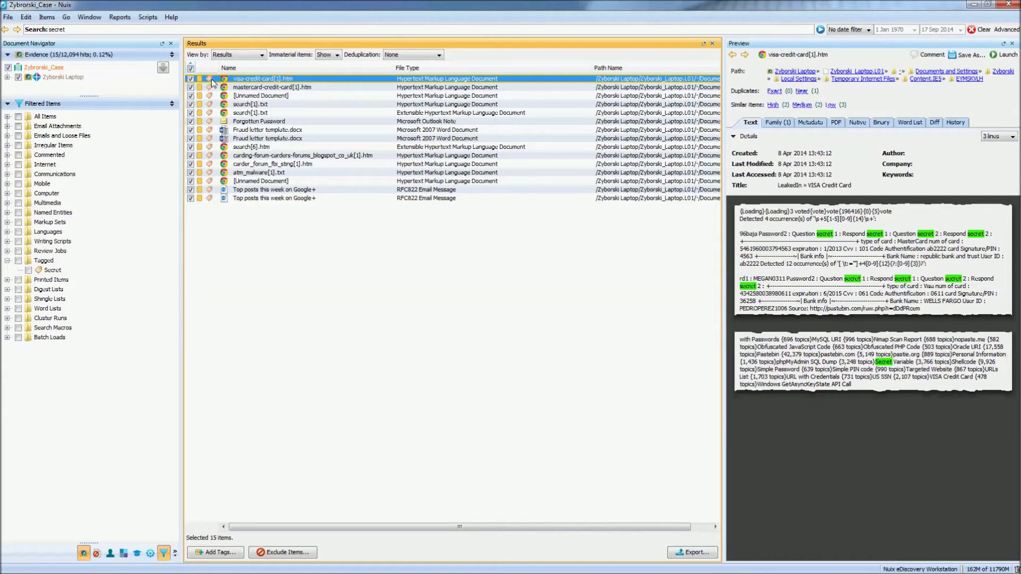
Replace the search with 'confidential' and mark all 31 results.
mouse_move(211, 81)
left_click(978, 29)
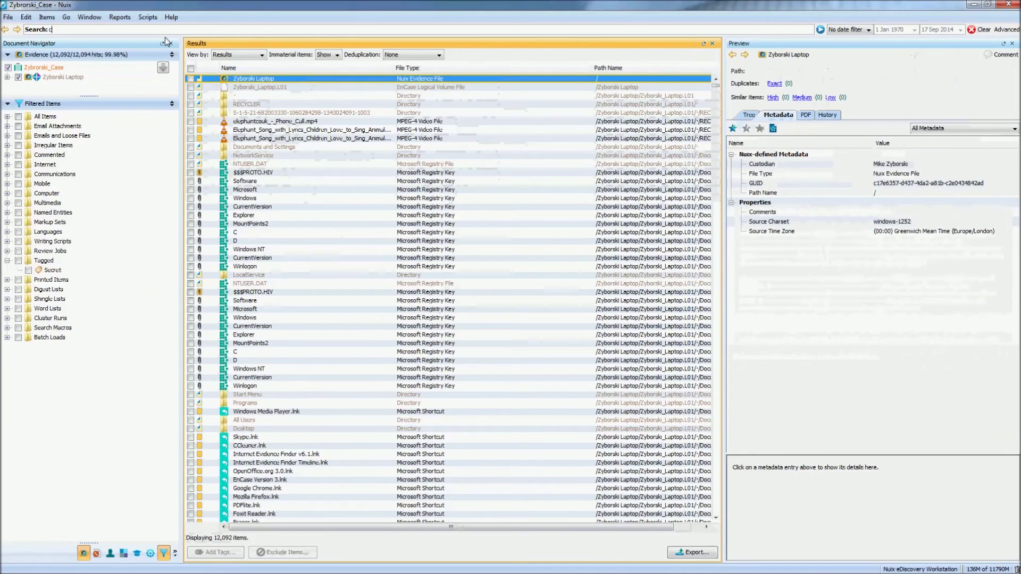
type("onfidential")
key("Return")
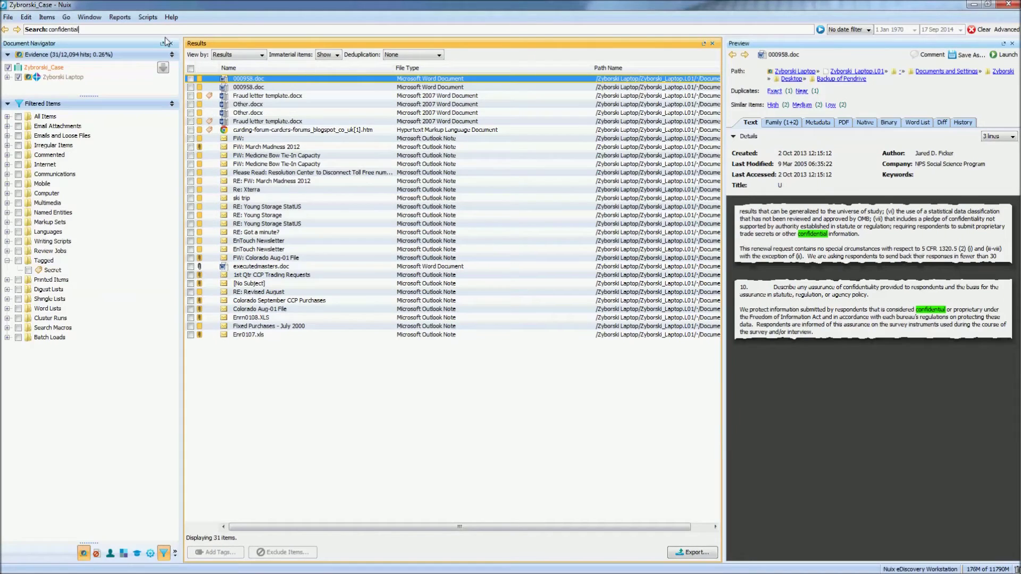
left_click(190, 69)
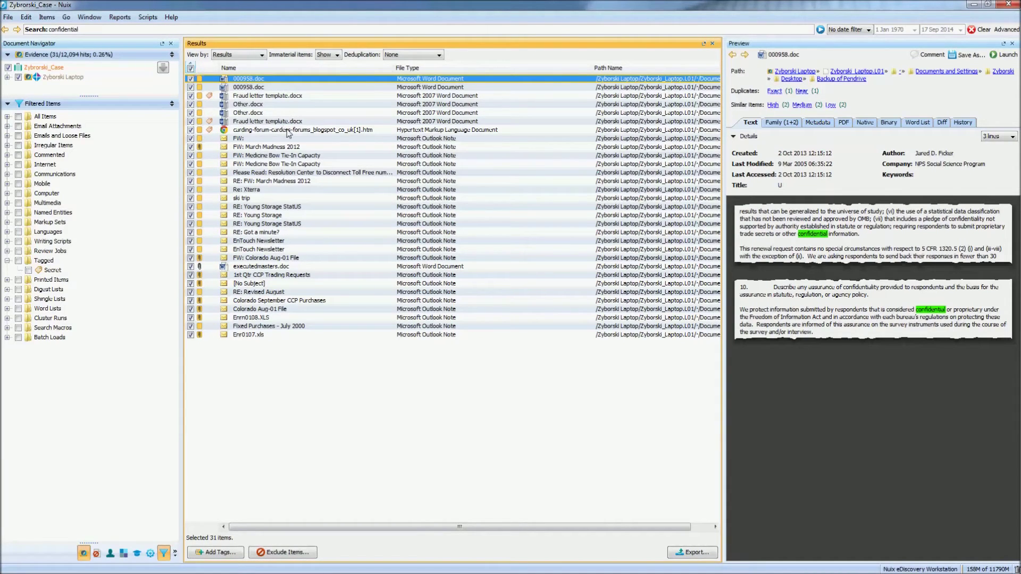
Bring up the Add Tags dialog for the 31 marked items.
right_click(296, 149)
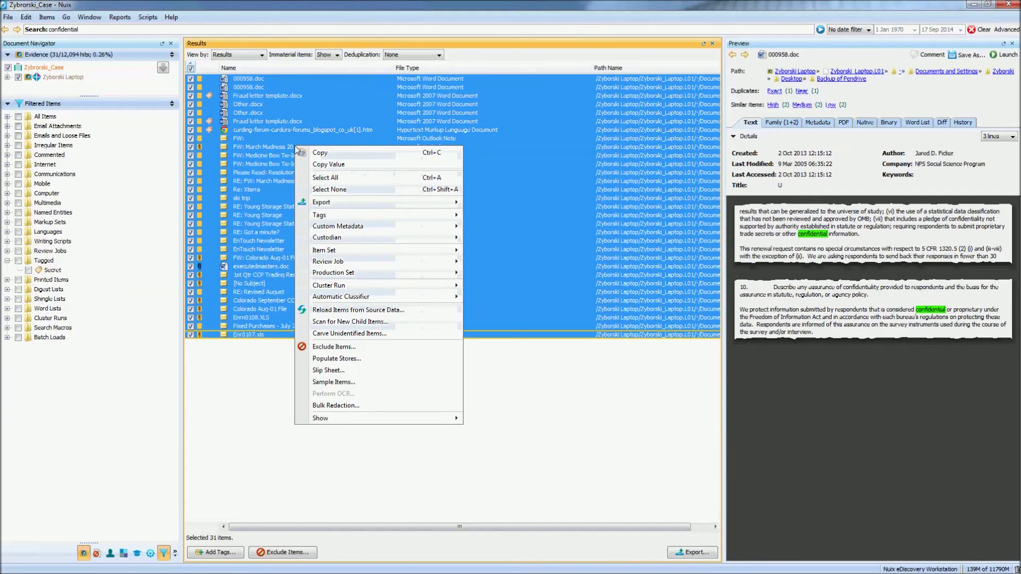
mouse_move(447, 216)
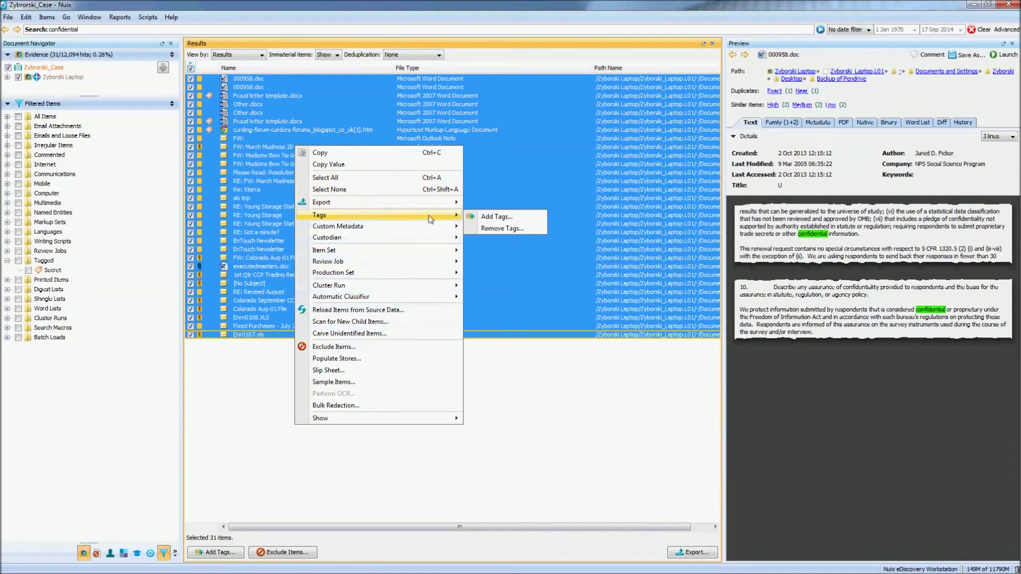
left_click(487, 219)
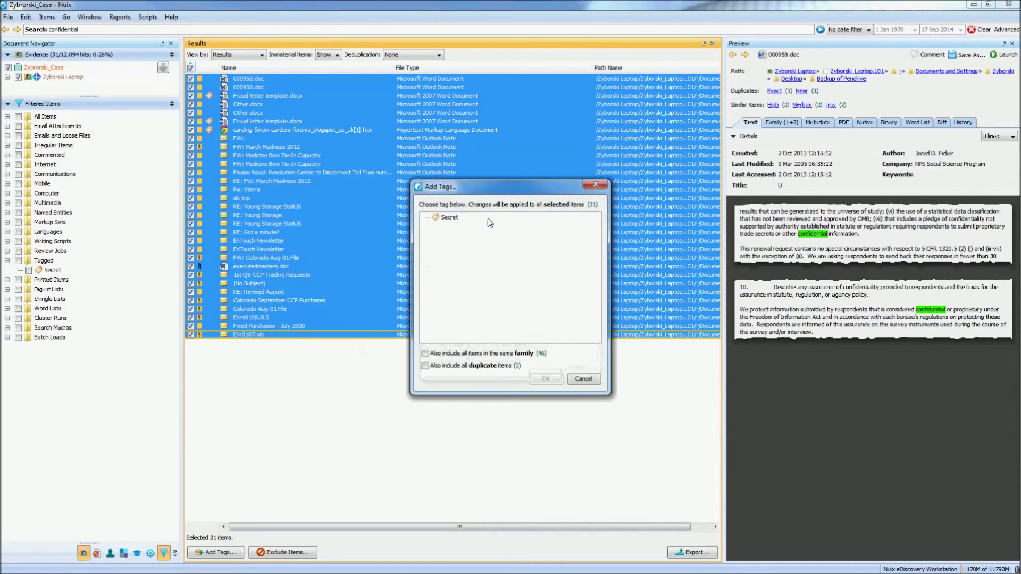
Create a new top-level tag named 'Keywords'.
right_click(468, 246)
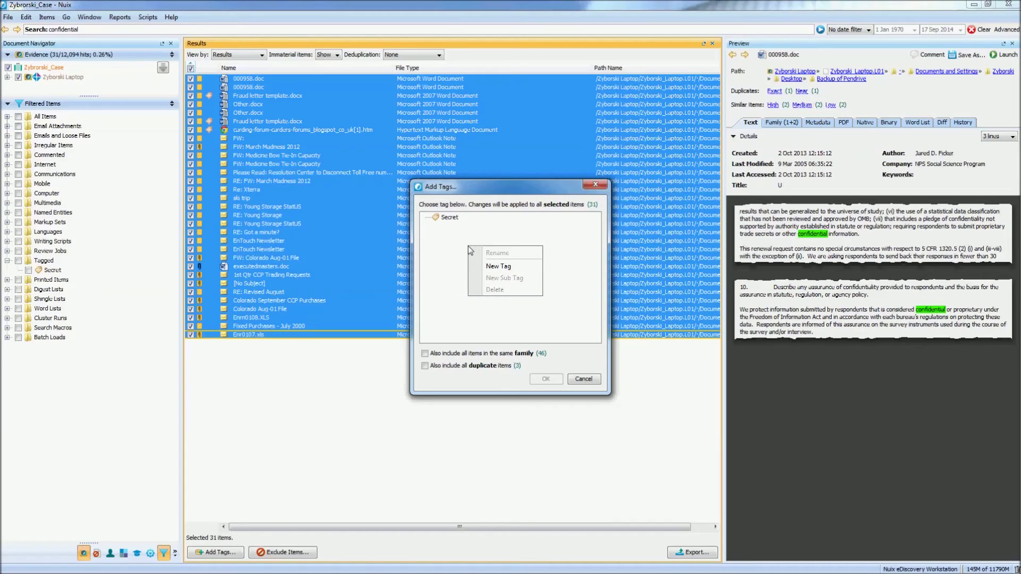
left_click(504, 267)
type("Keywords")
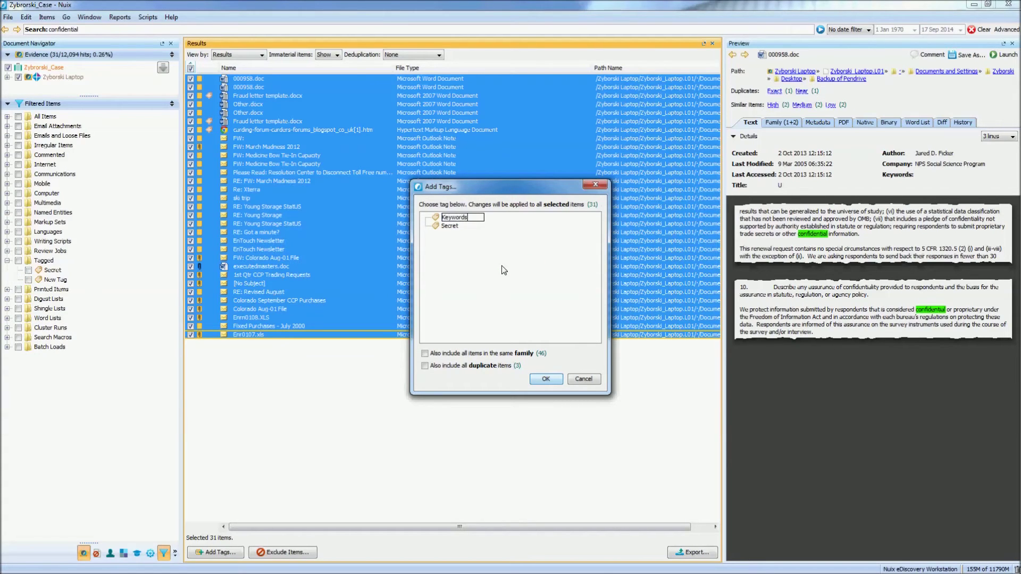
key("Return")
Add a 'Confidential' sub-tag under Keywords and apply it to the 31 items.
right_click(462, 218)
left_click(499, 253)
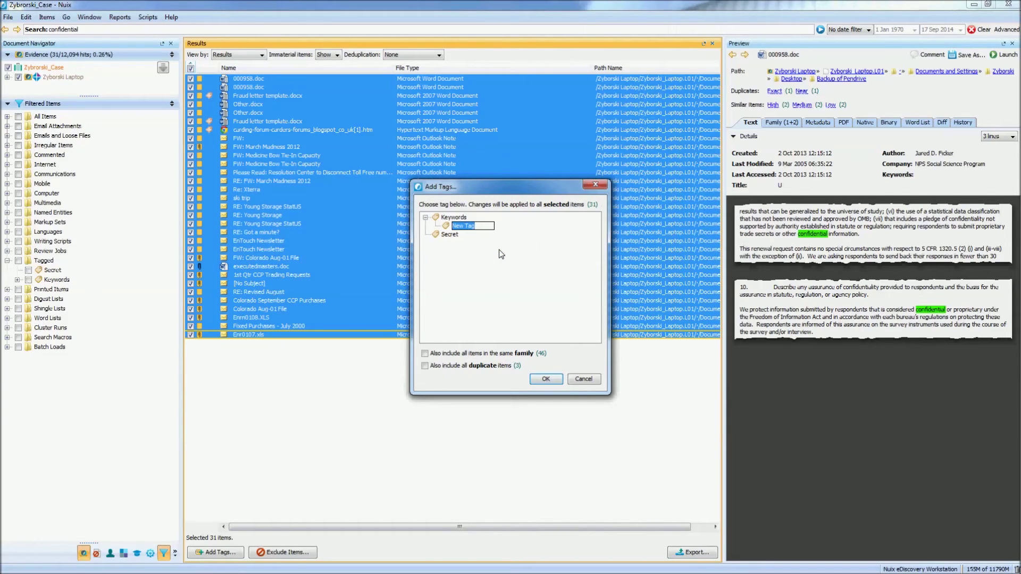
type("Confidential")
left_click(549, 381)
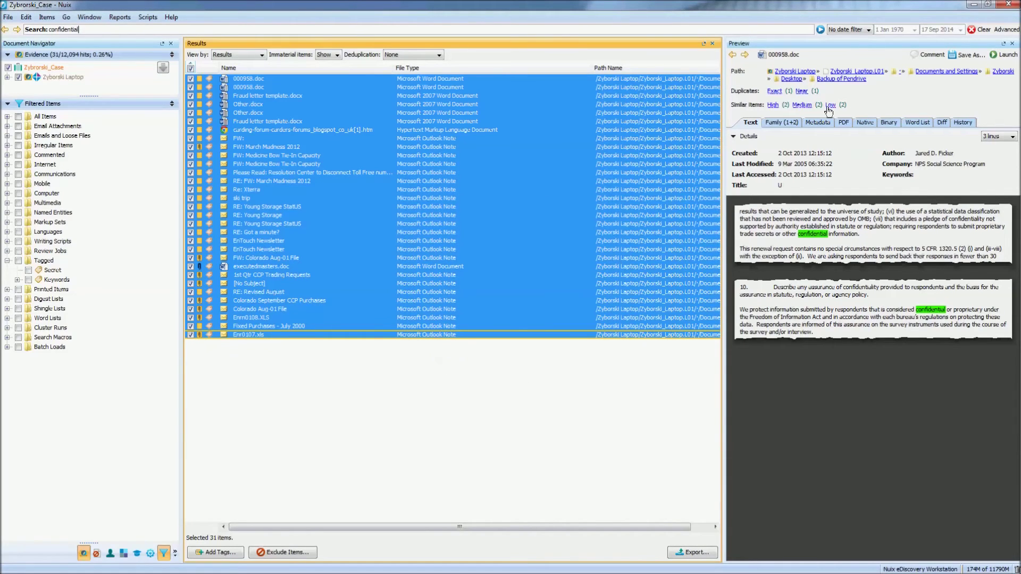
Clear the search, filter to Keywords/Confidential items, and preview Fraud letter template.docx.
left_click(976, 31)
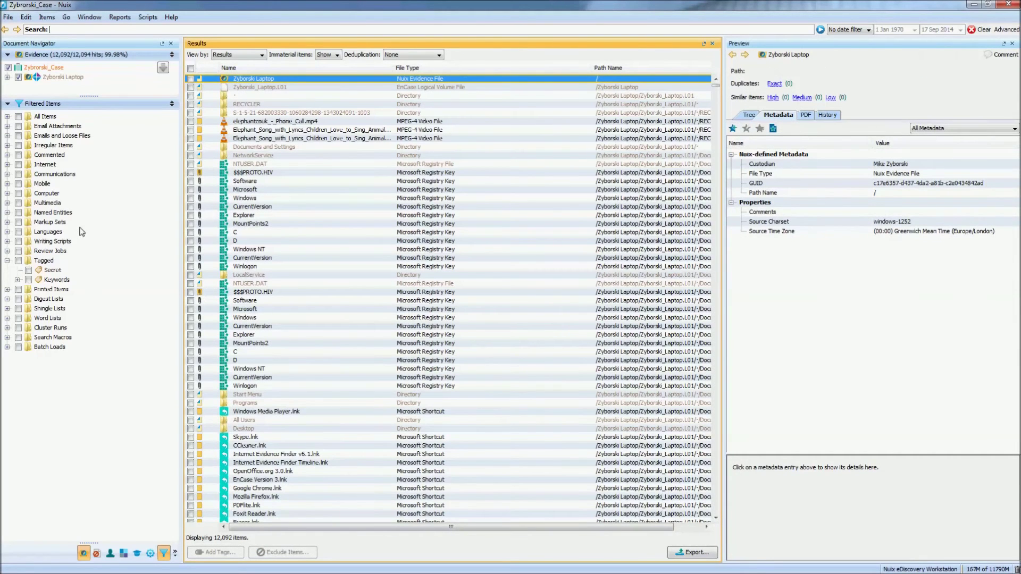
left_click(47, 261)
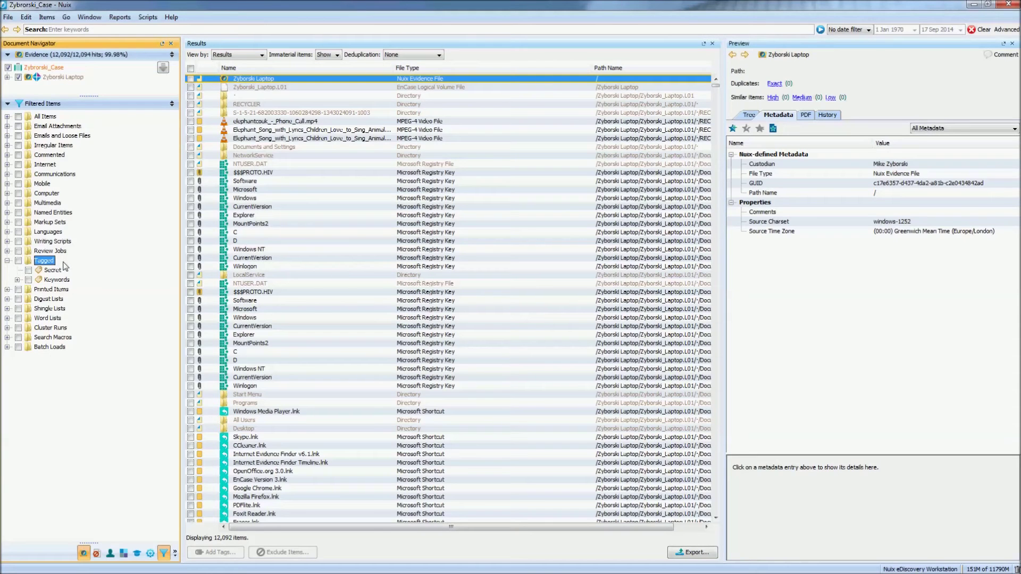
left_click(18, 280)
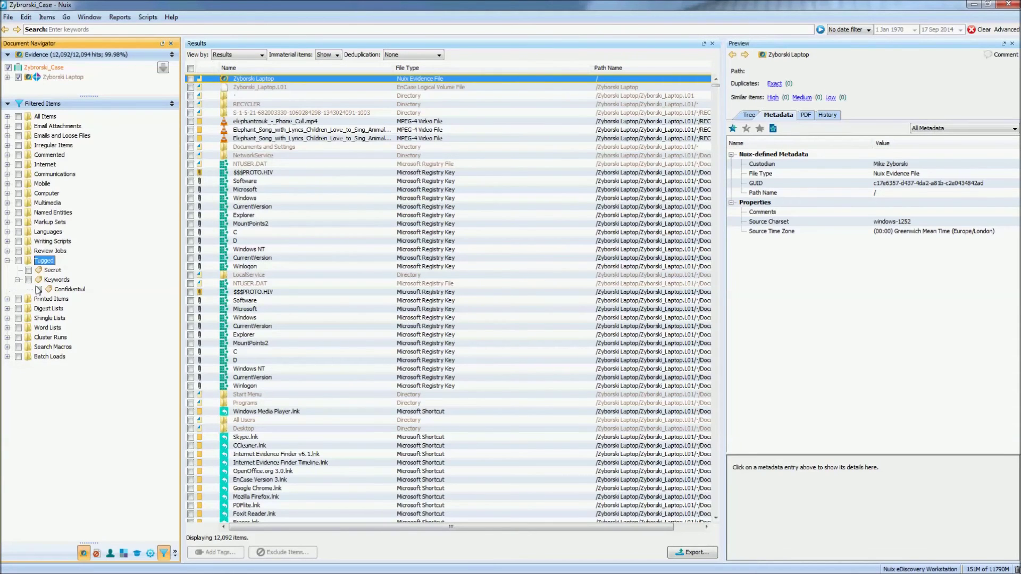
left_click(39, 289)
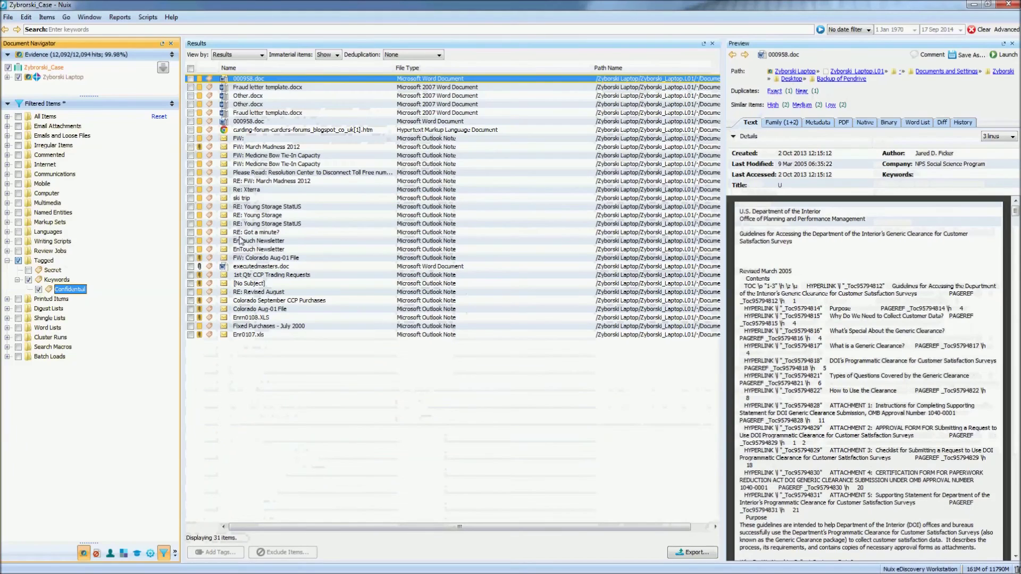
left_click(395, 400)
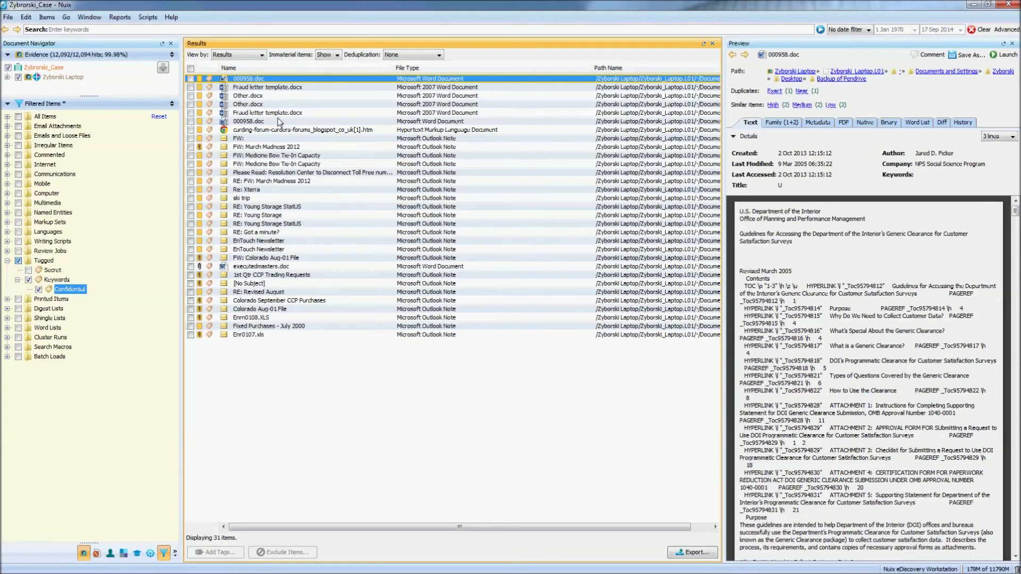
left_click(273, 113)
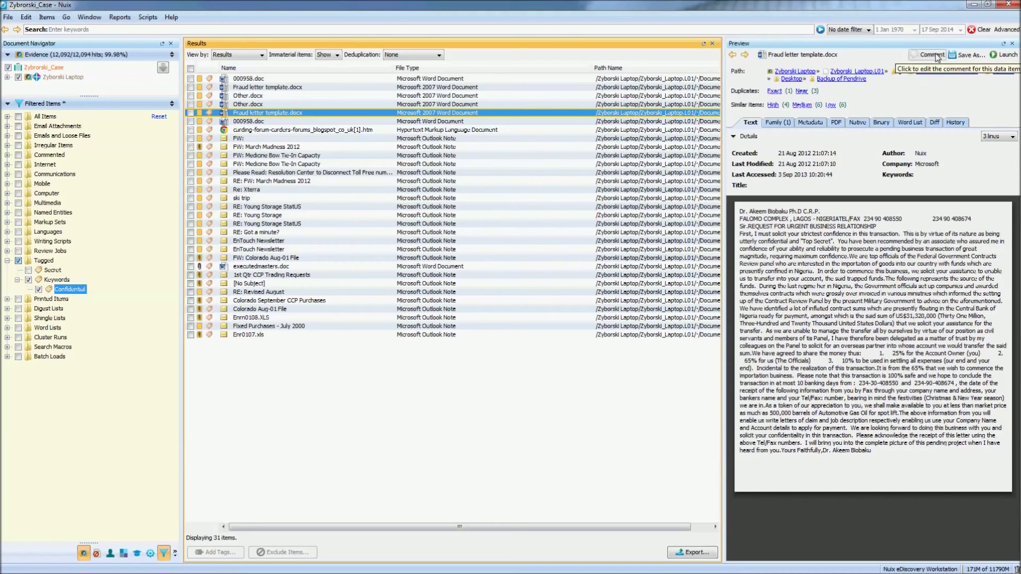
Save the comment 'This is interesting' on the fraud letter and reopen it to verify.
left_click(936, 57)
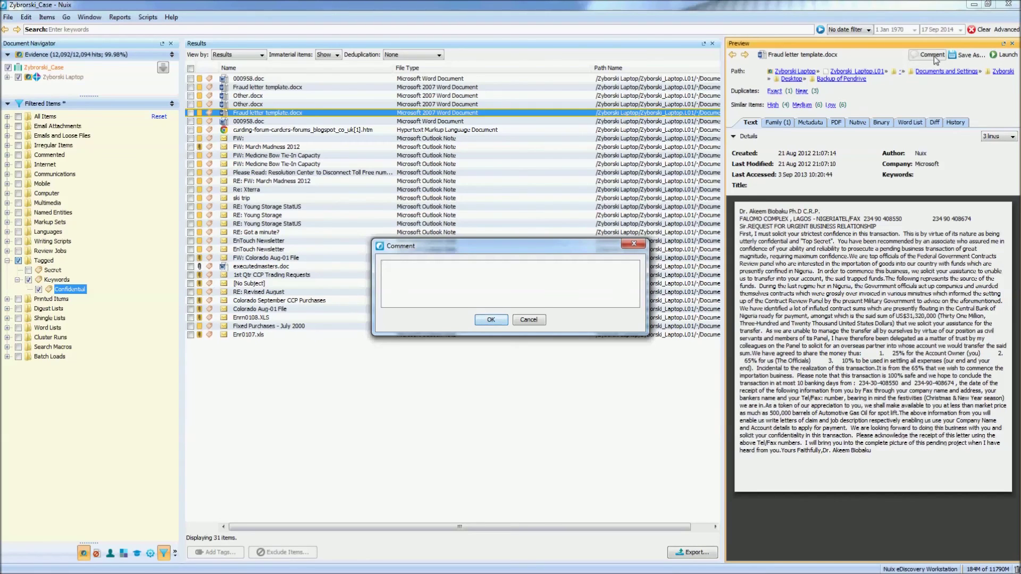
type("This is interesting")
left_click(491, 320)
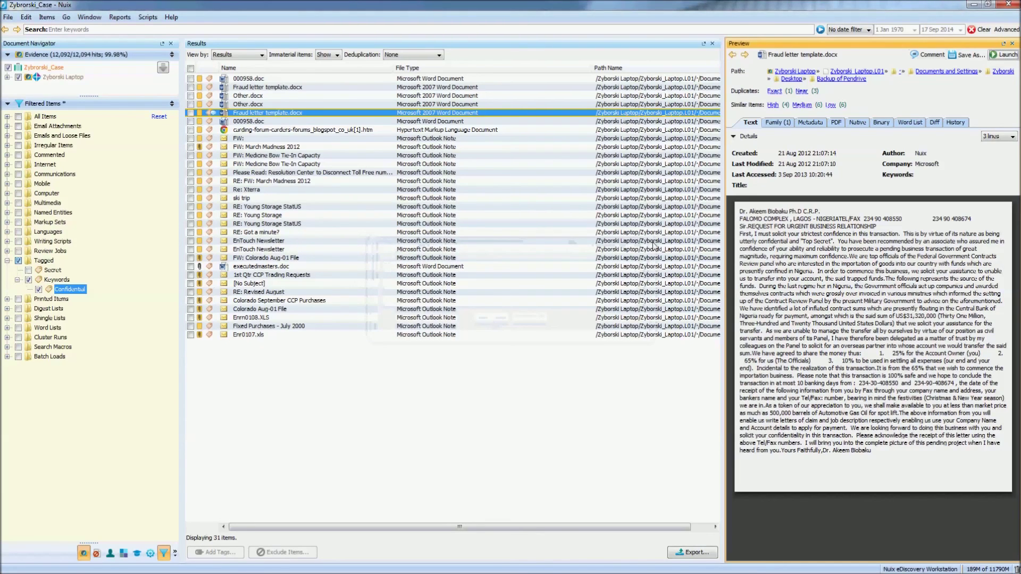
left_click(928, 57)
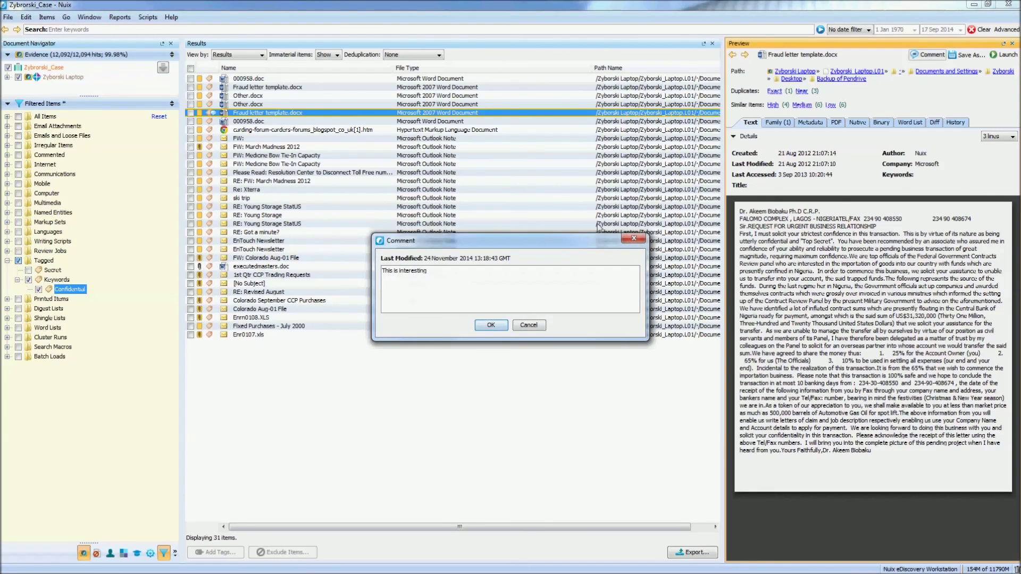
left_click(490, 325)
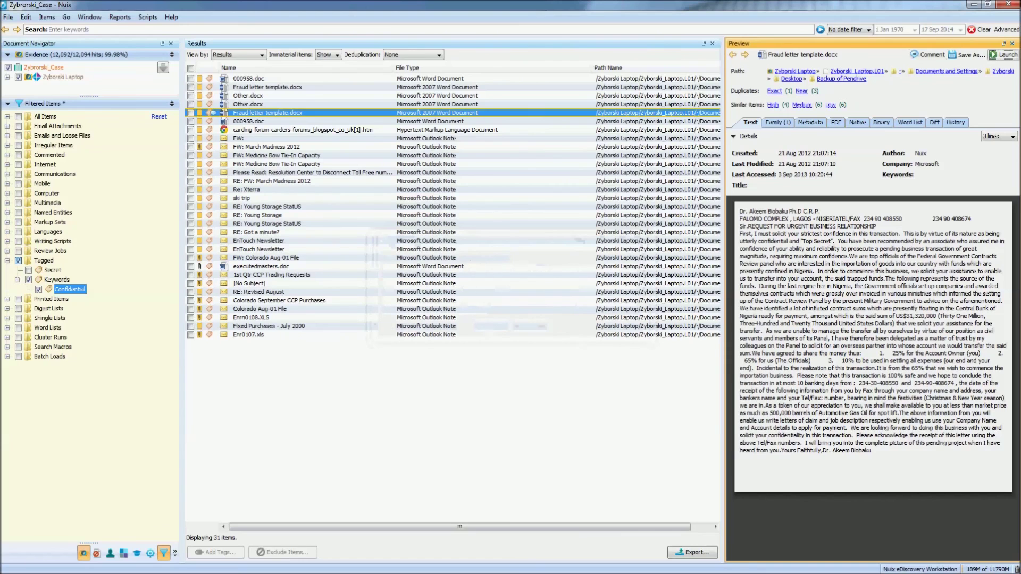